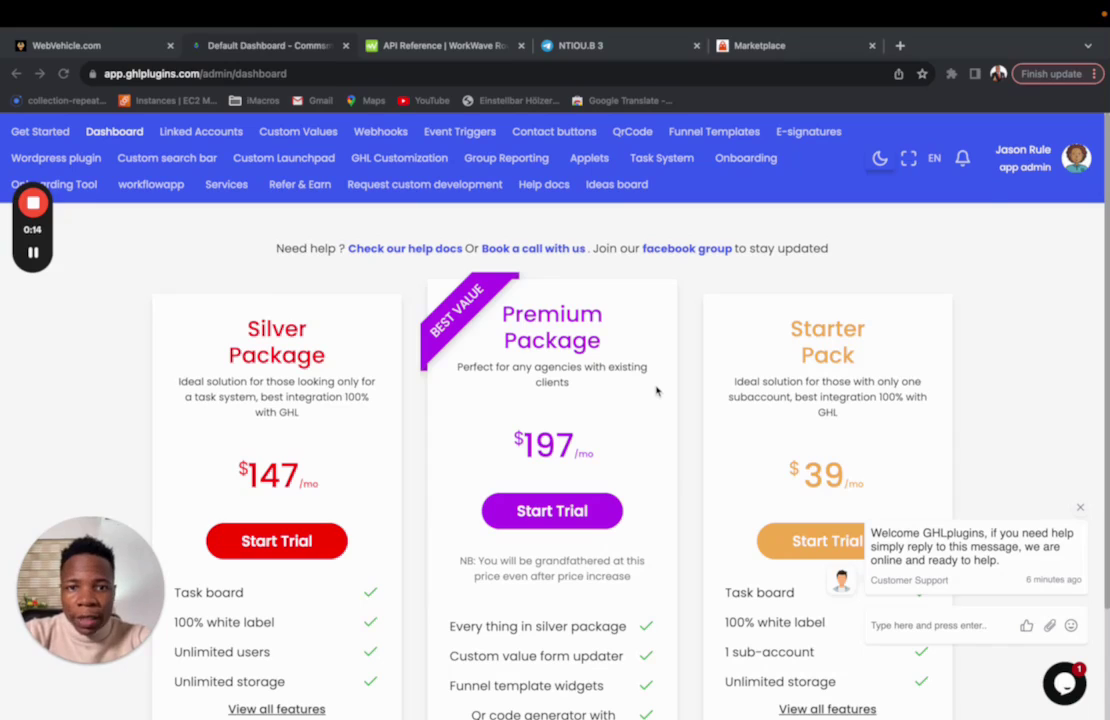
Look over the Silver, Premium and Starter packages on the dashboard.
scroll(515, 478, down, 3)
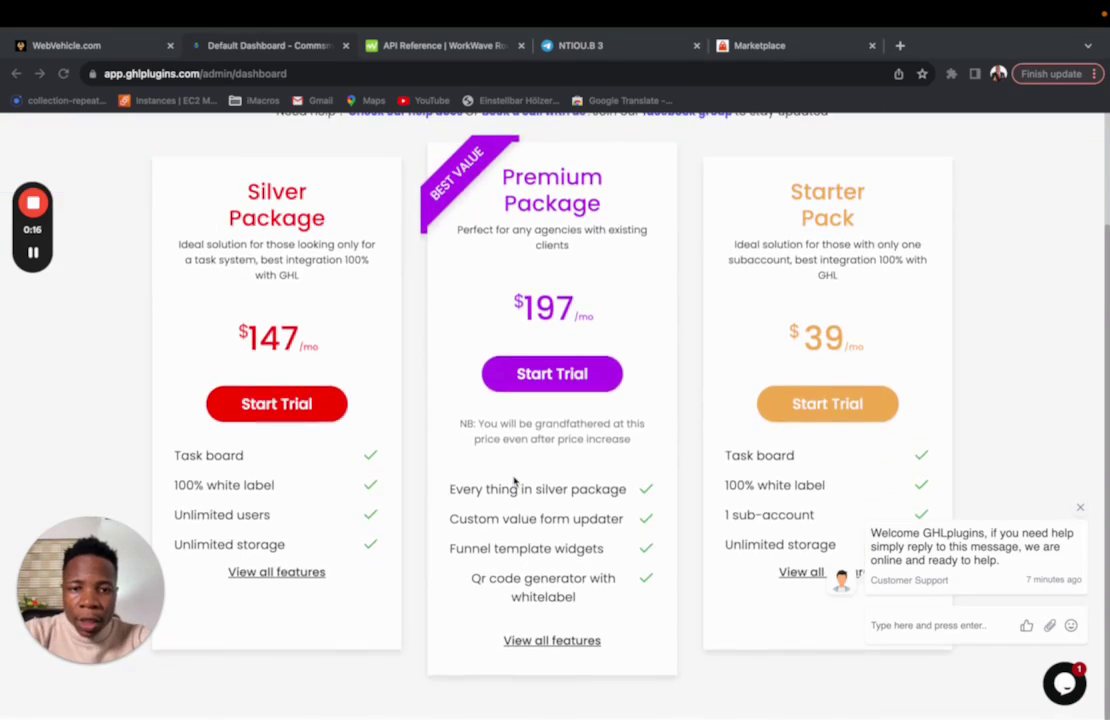
scroll(515, 481, up, 3)
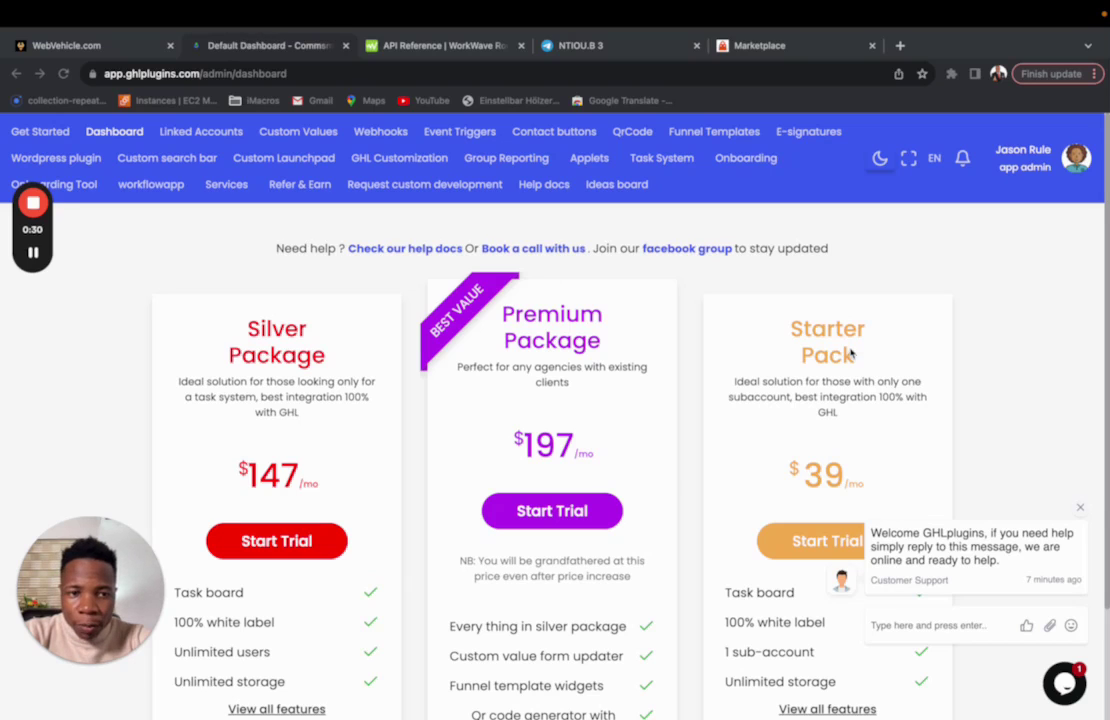
scroll(850, 352, down, 3)
scroll(850, 352, up, 3)
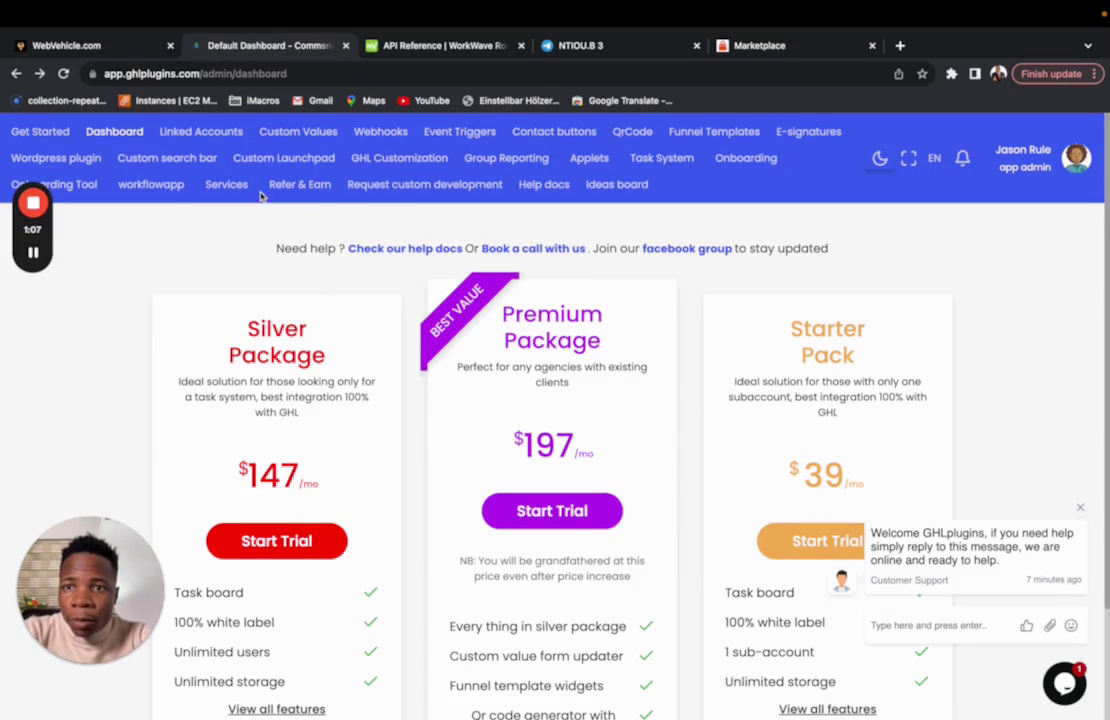
Open the linked accounts and start linking an agency.
click(218, 133)
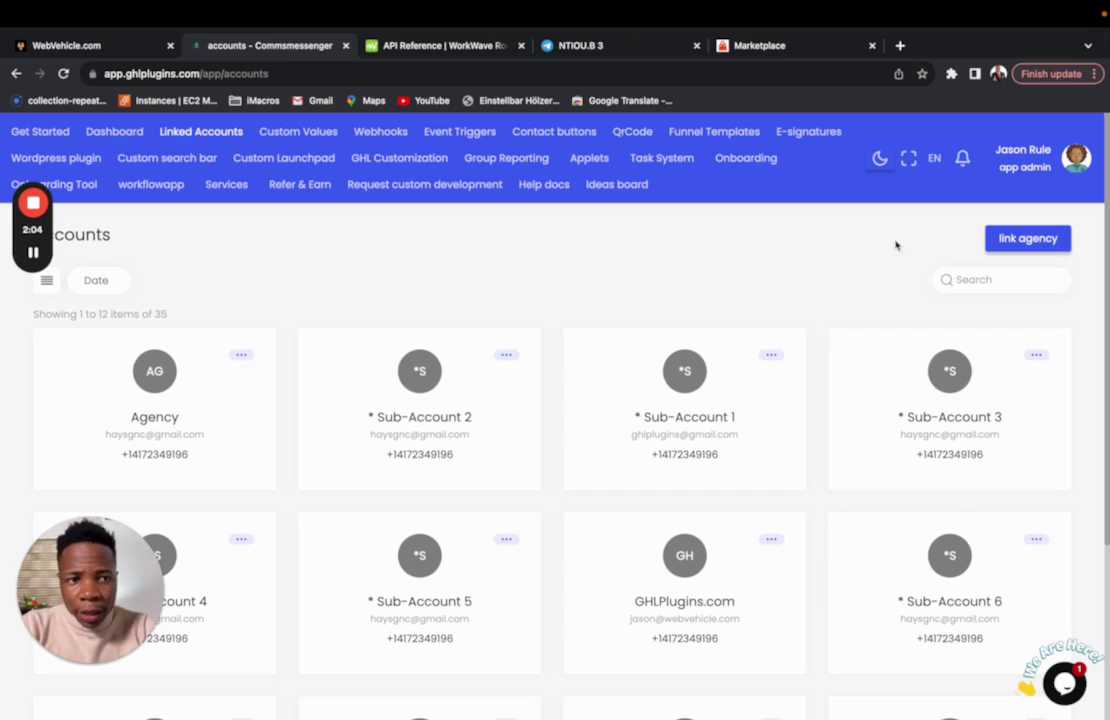
click(1028, 238)
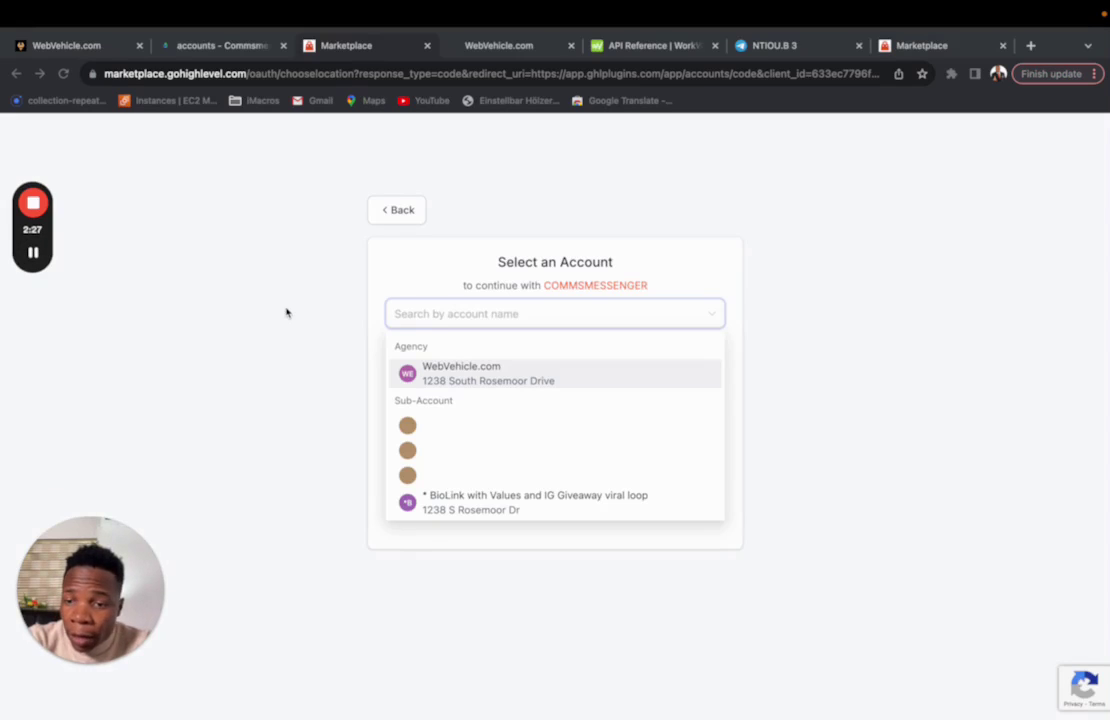
Examine the agency and sub-accounts offered for COMMSMESSENGER and compare them with the linked accounts page.
scroll(483, 426, down, 1)
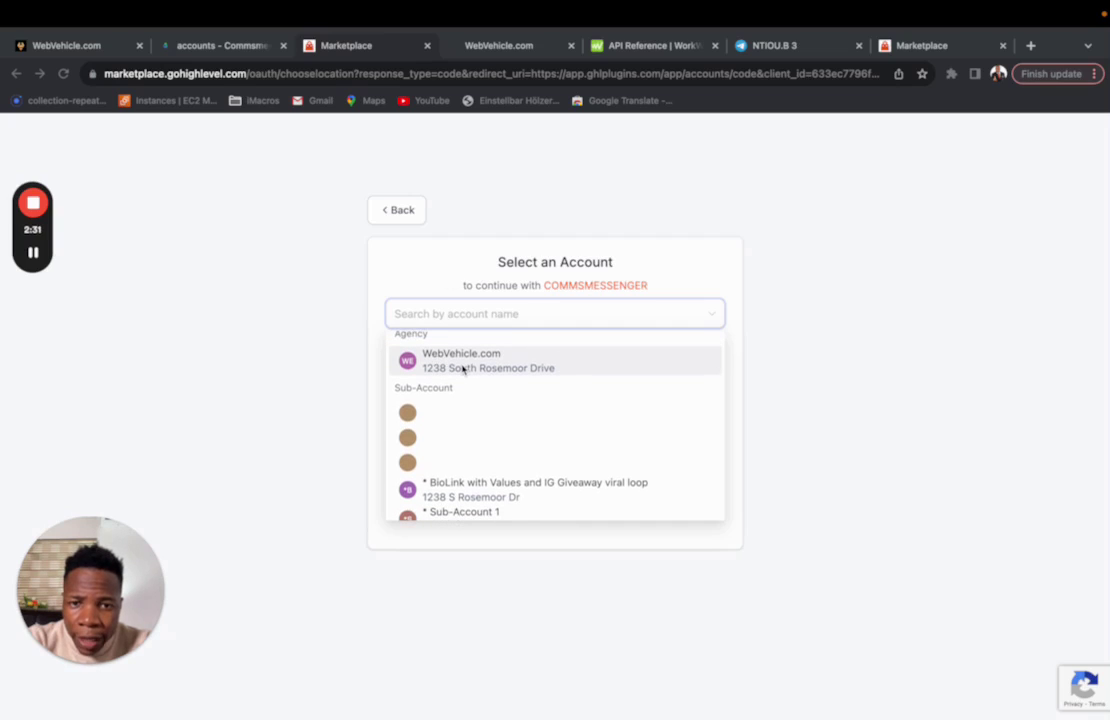
scroll(456, 434, down, 2)
scroll(472, 480, down, 1)
scroll(472, 480, up, 3)
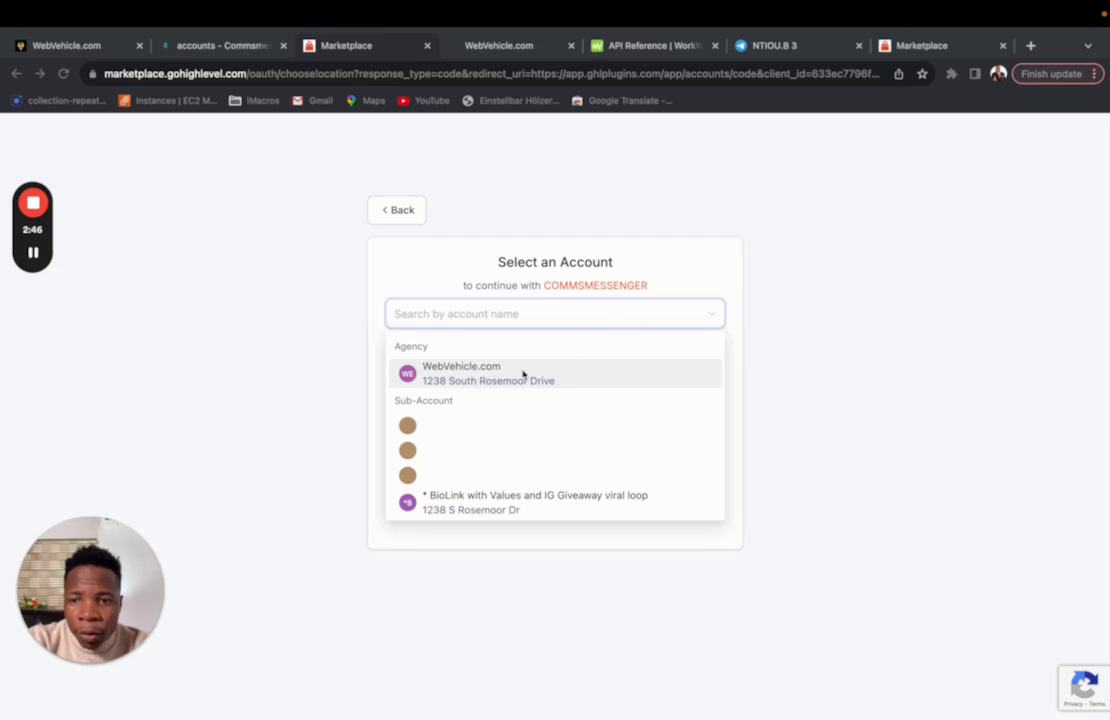
scroll(501, 414, down, 1)
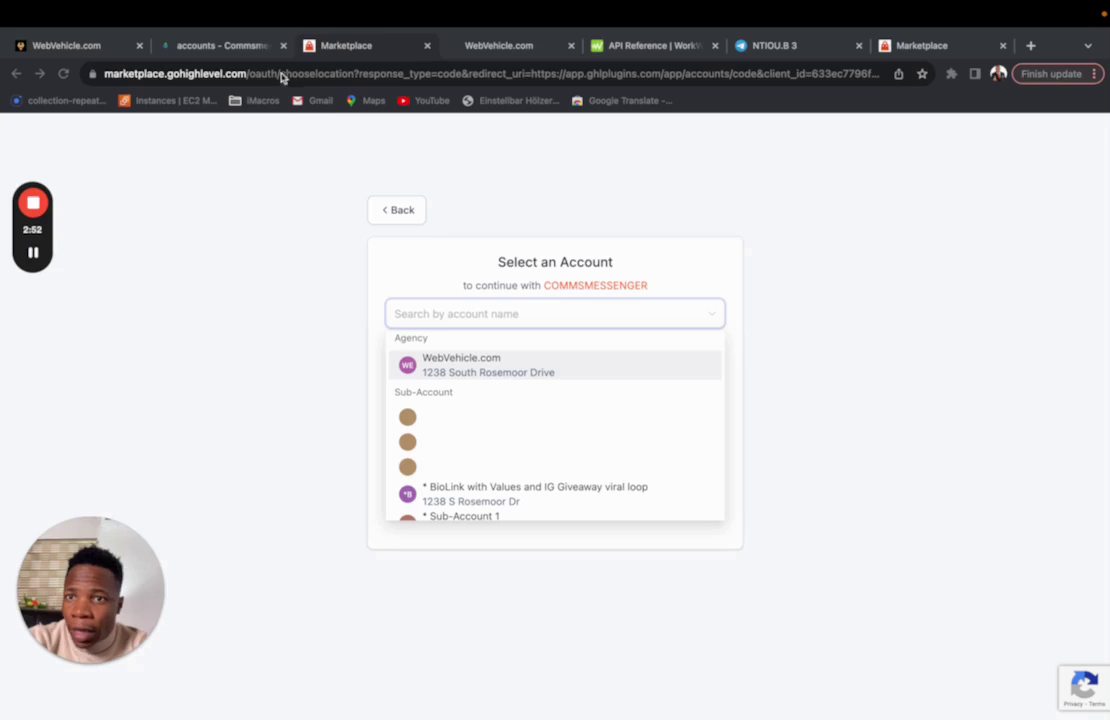
click(224, 47)
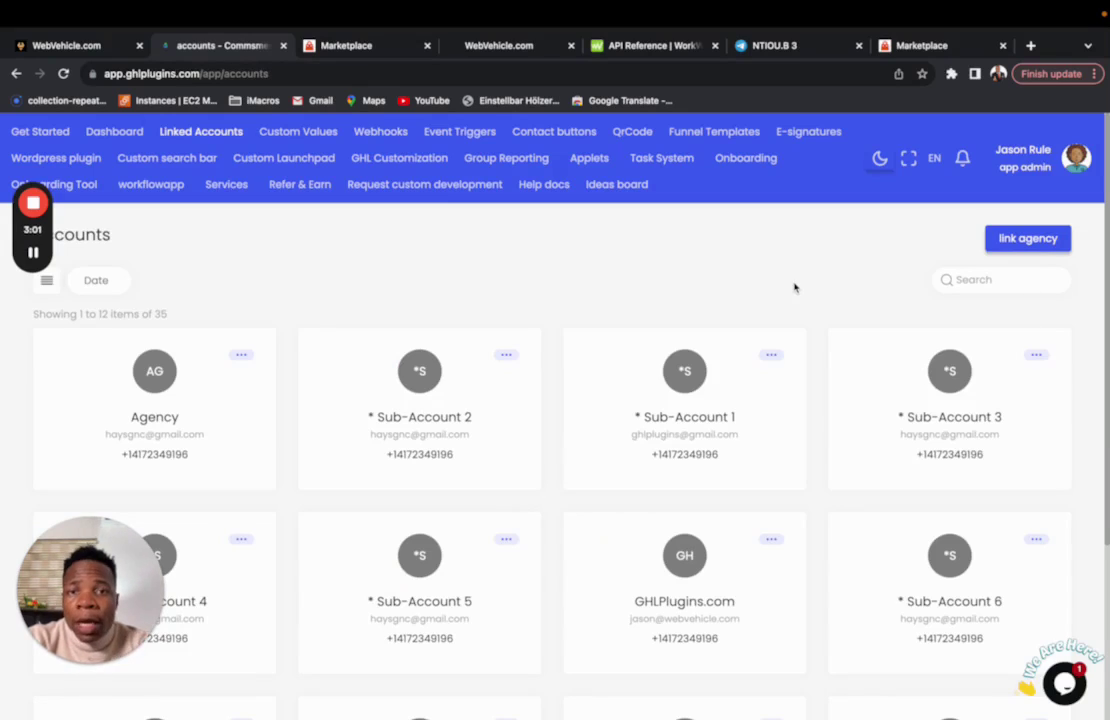
click(316, 48)
scroll(533, 458, down, 2)
scroll(510, 485, up, 1)
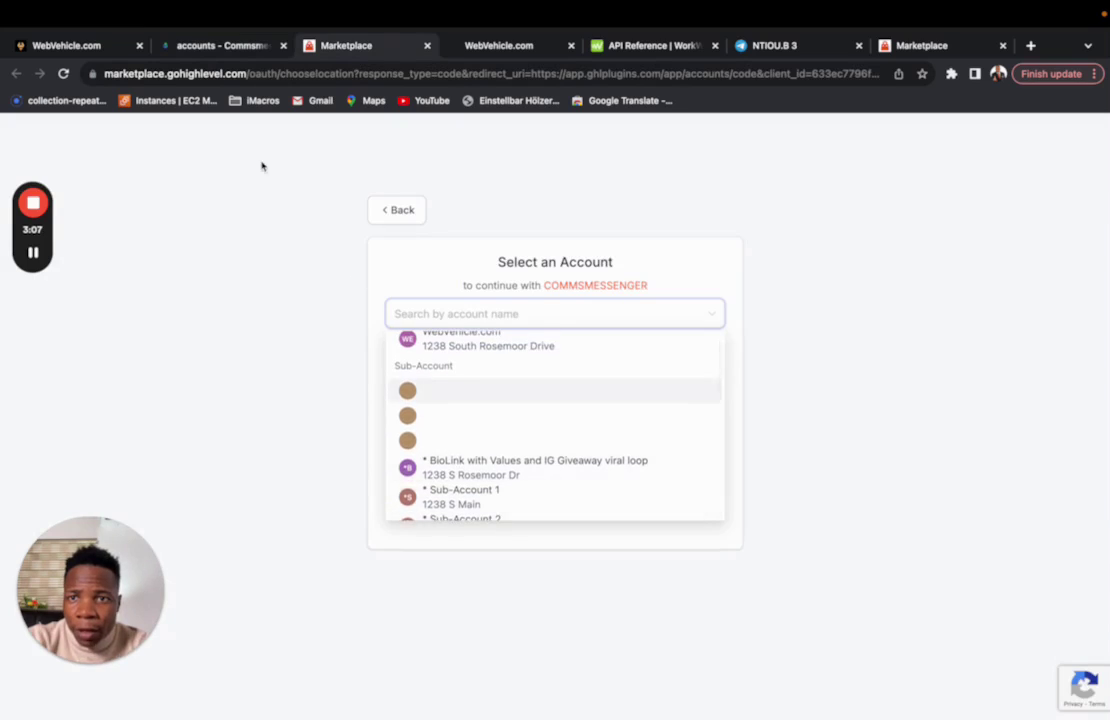
Return to the GHLplugins accounts page and open the Task System configuration.
click(256, 48)
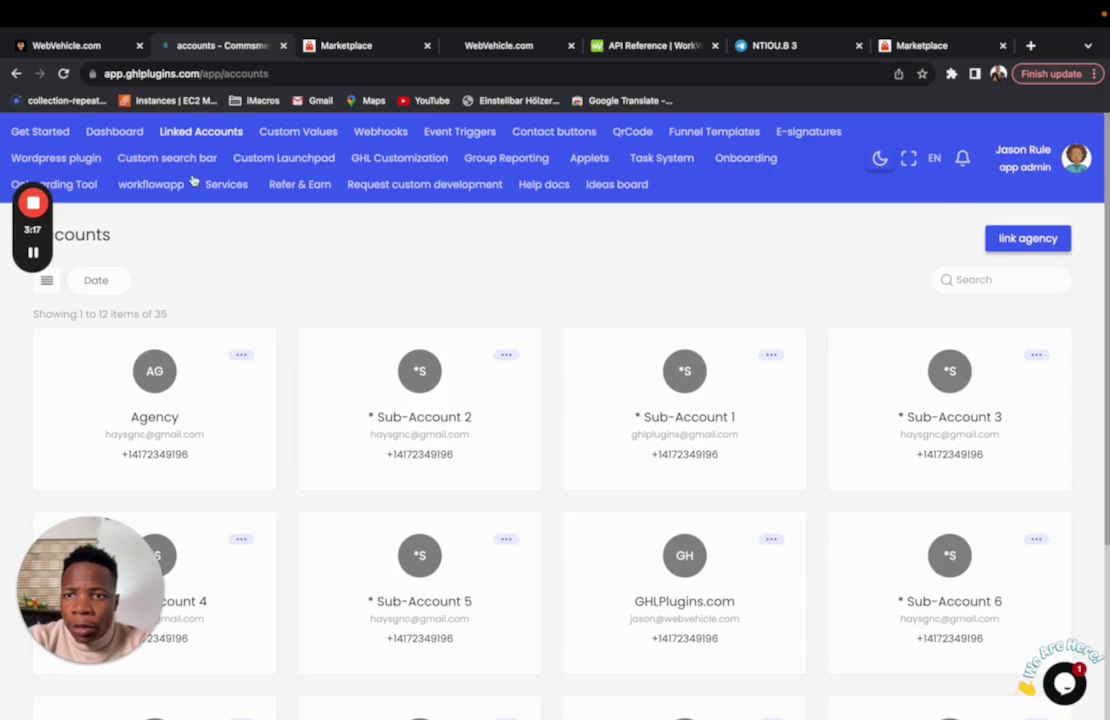
click(661, 158)
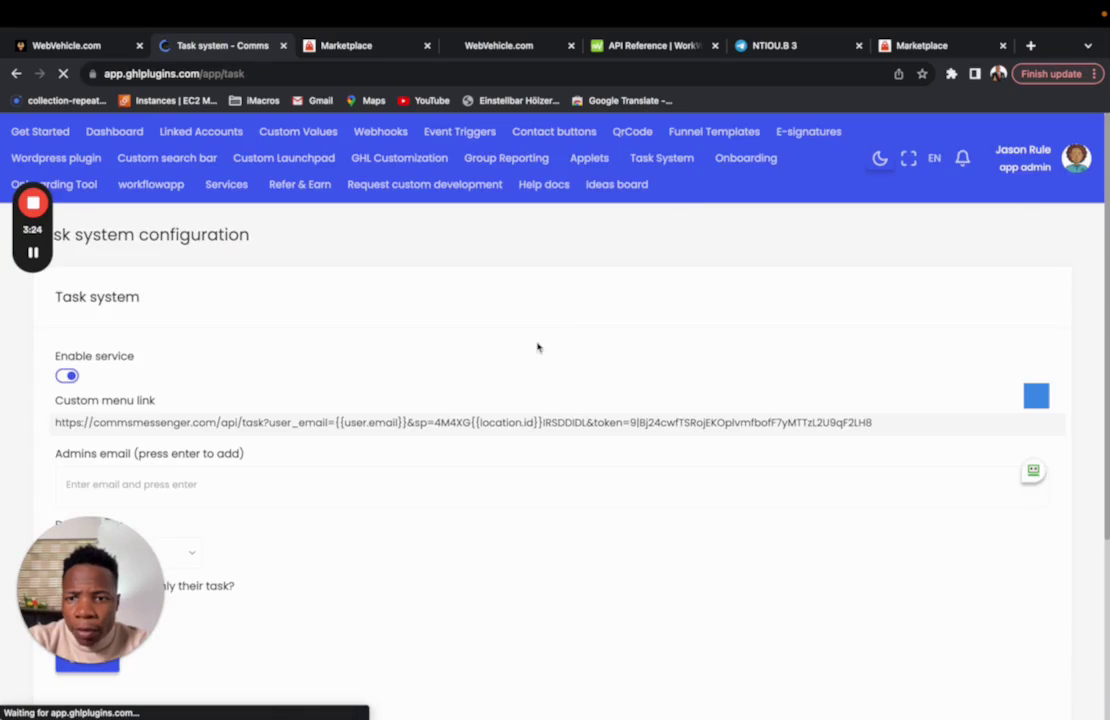
scroll(528, 360, down, 2)
scroll(446, 357, up, 2)
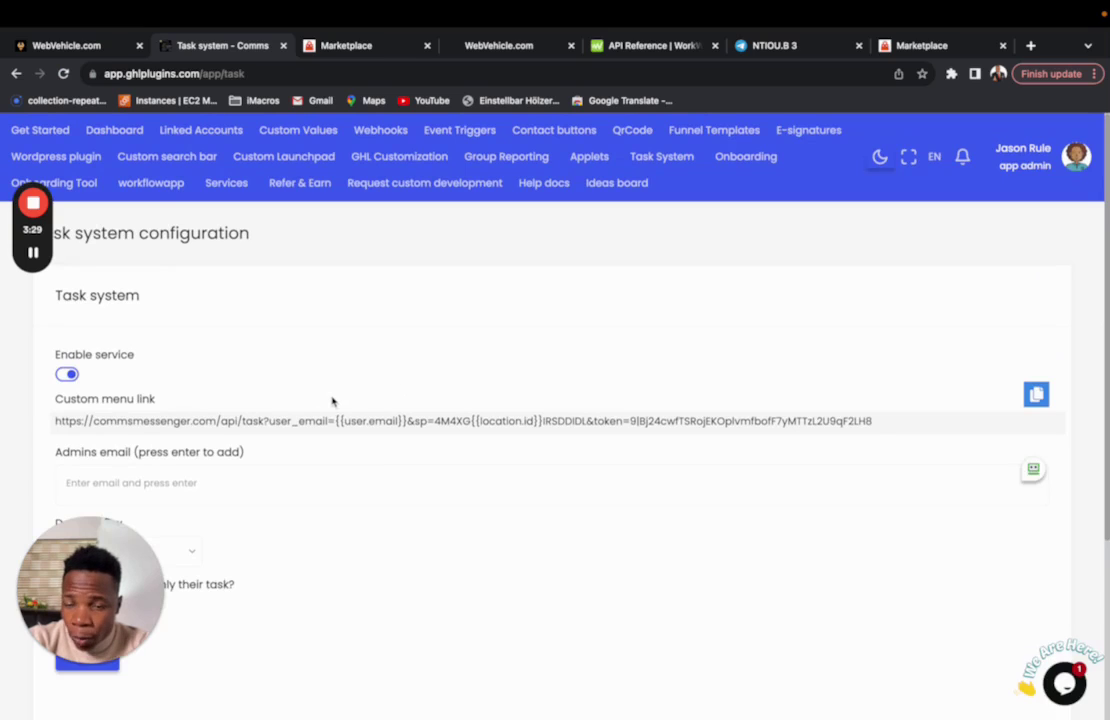
Disable the task system service and enable it again.
click(66, 374)
scroll(256, 471, down, 2)
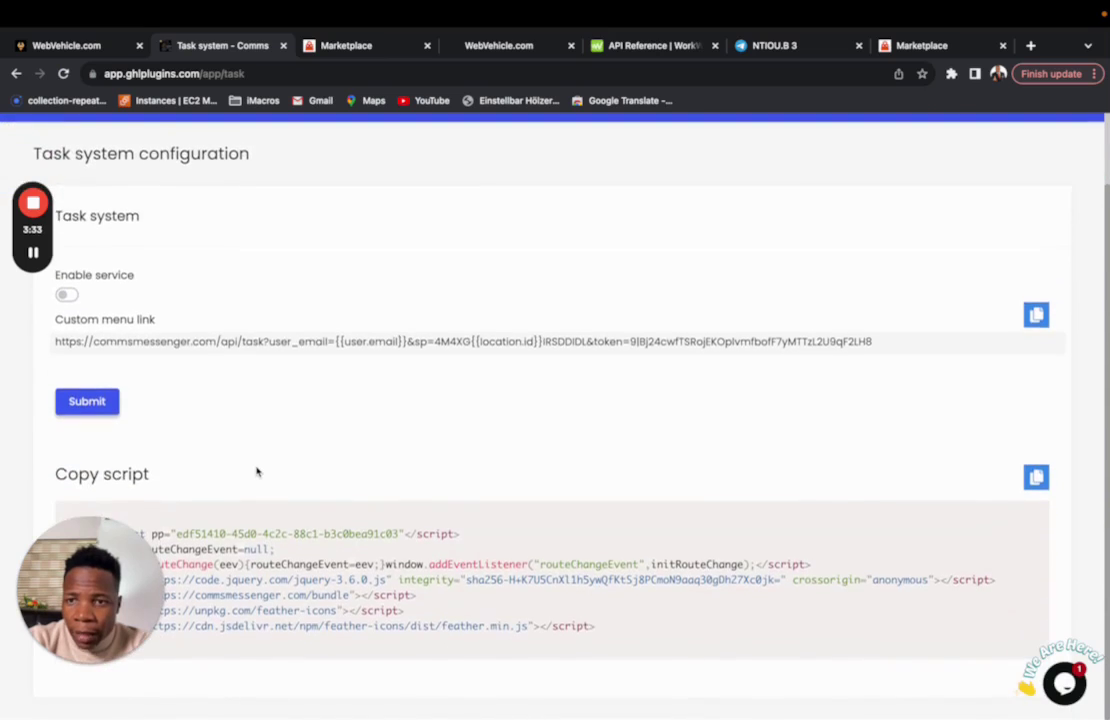
scroll(222, 452, up, 2)
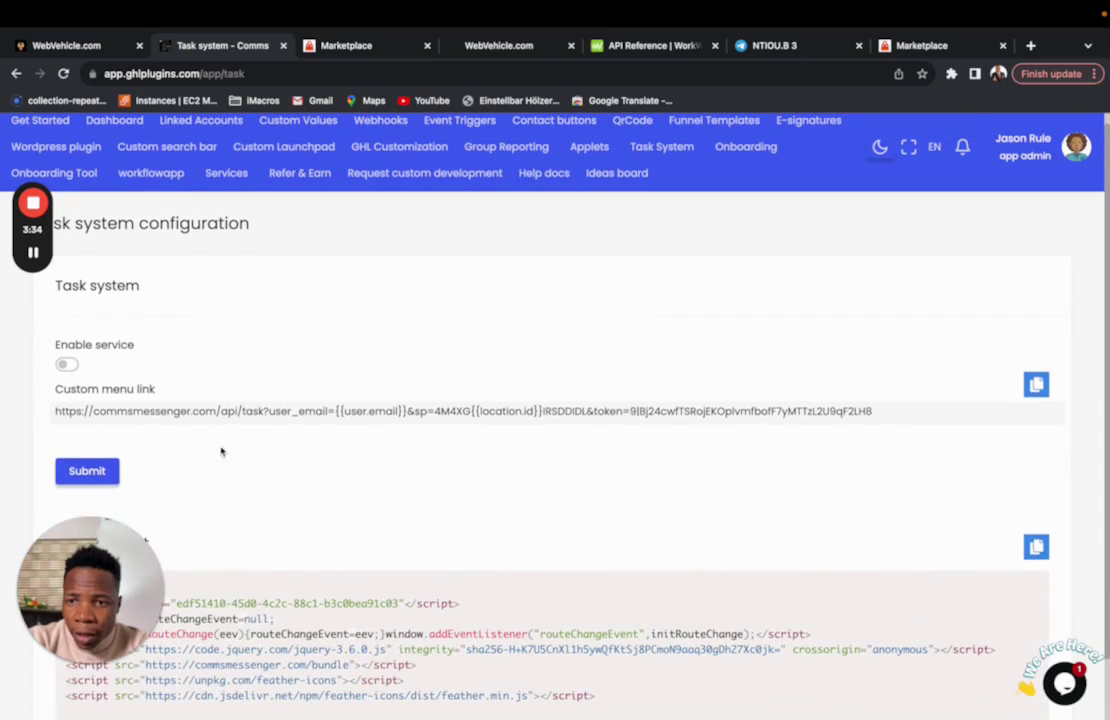
click(66, 365)
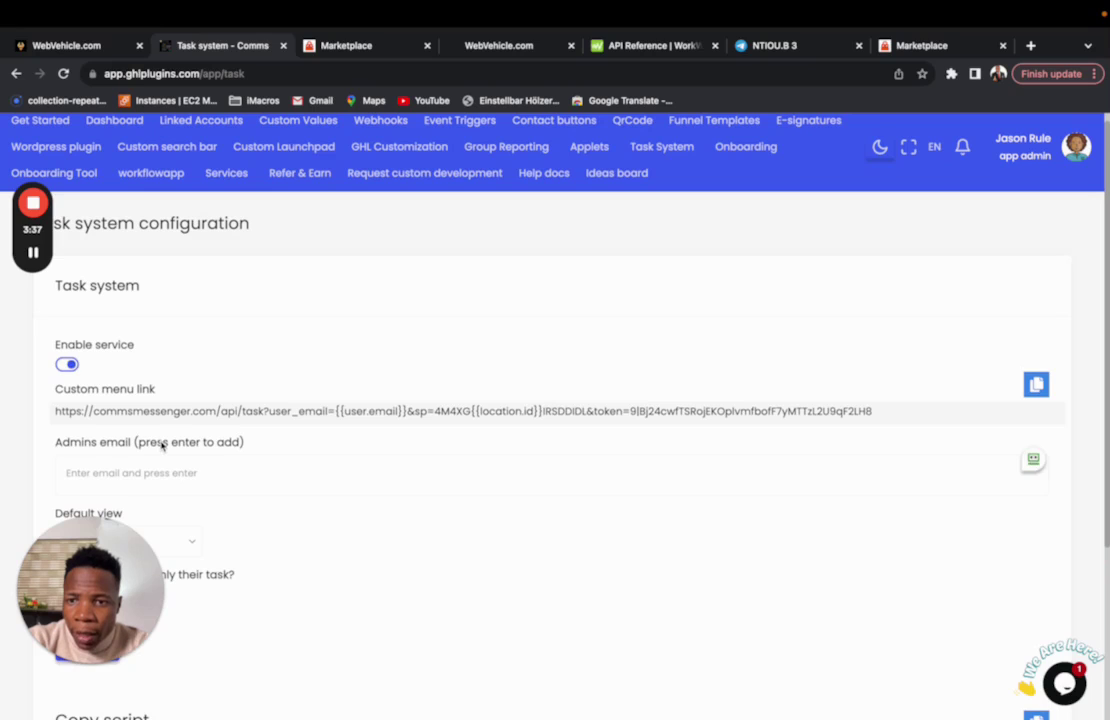
Copy the whole script shown under the task system configuration.
scroll(150, 420, down, 3)
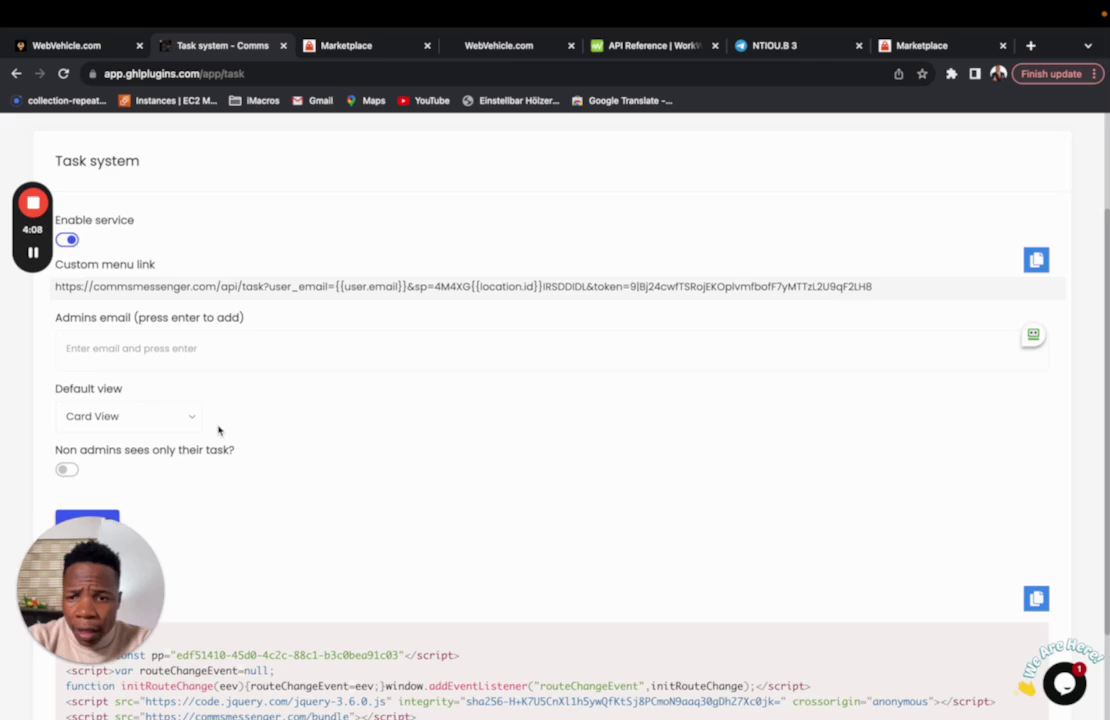
scroll(219, 430, down, 1)
scroll(219, 430, down, 2)
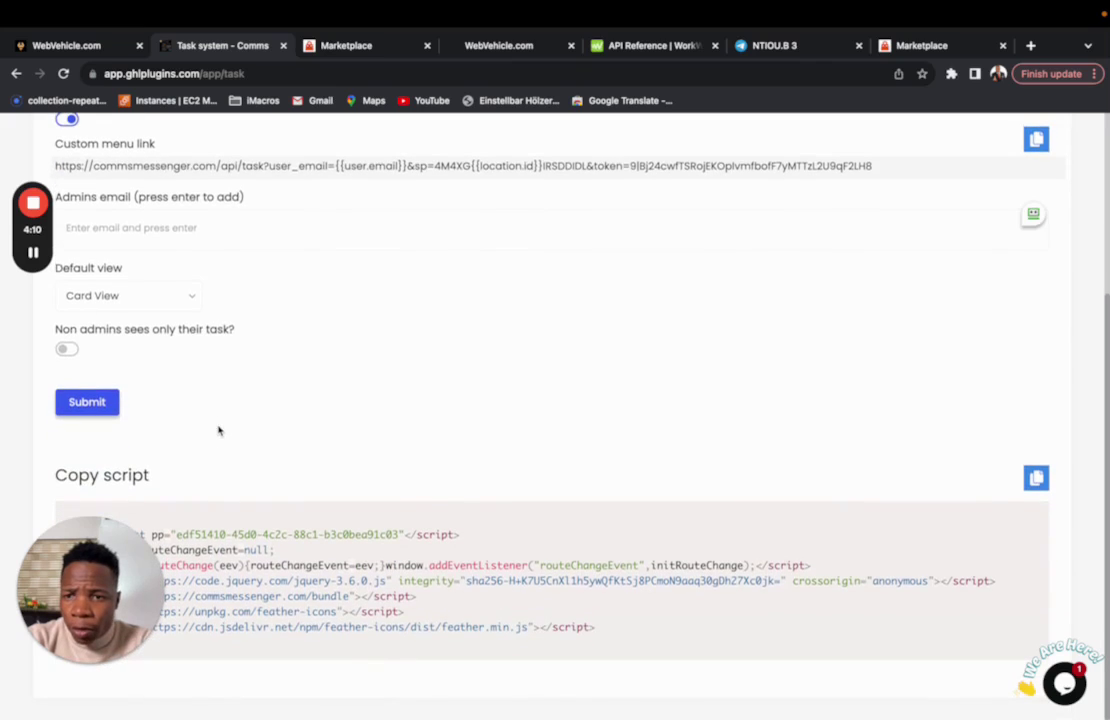
triple_click(278, 550)
double_click(310, 535)
triple_click(310, 535)
click(596, 627)
drag(596, 627, 93, 498)
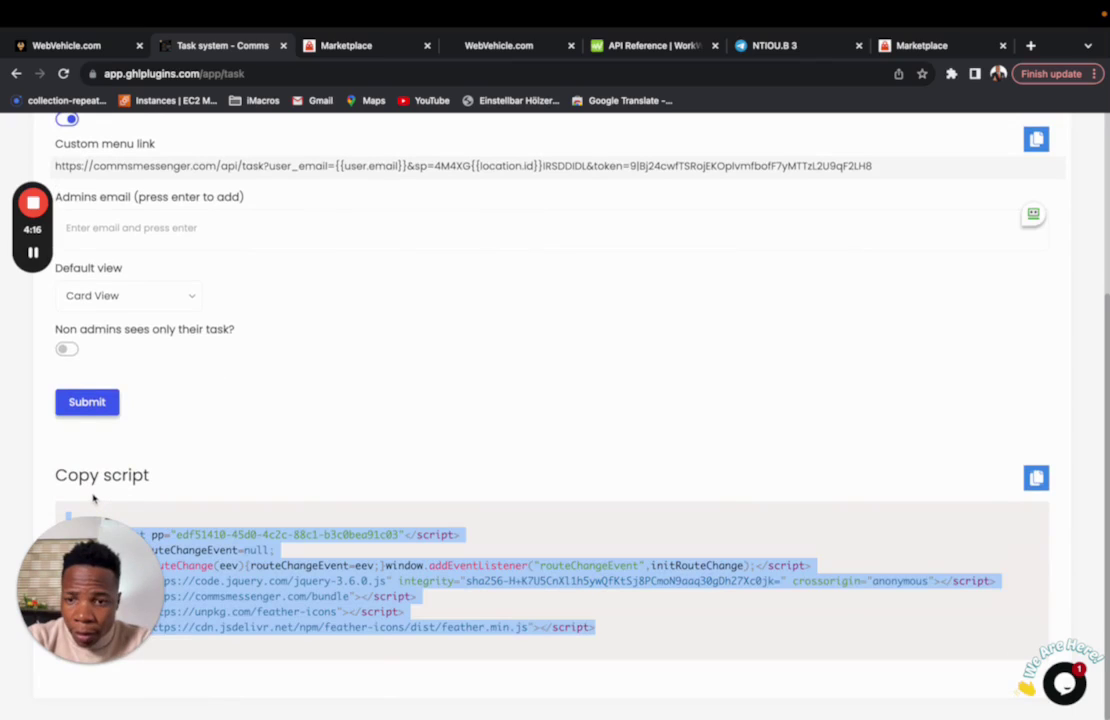
click(1035, 480)
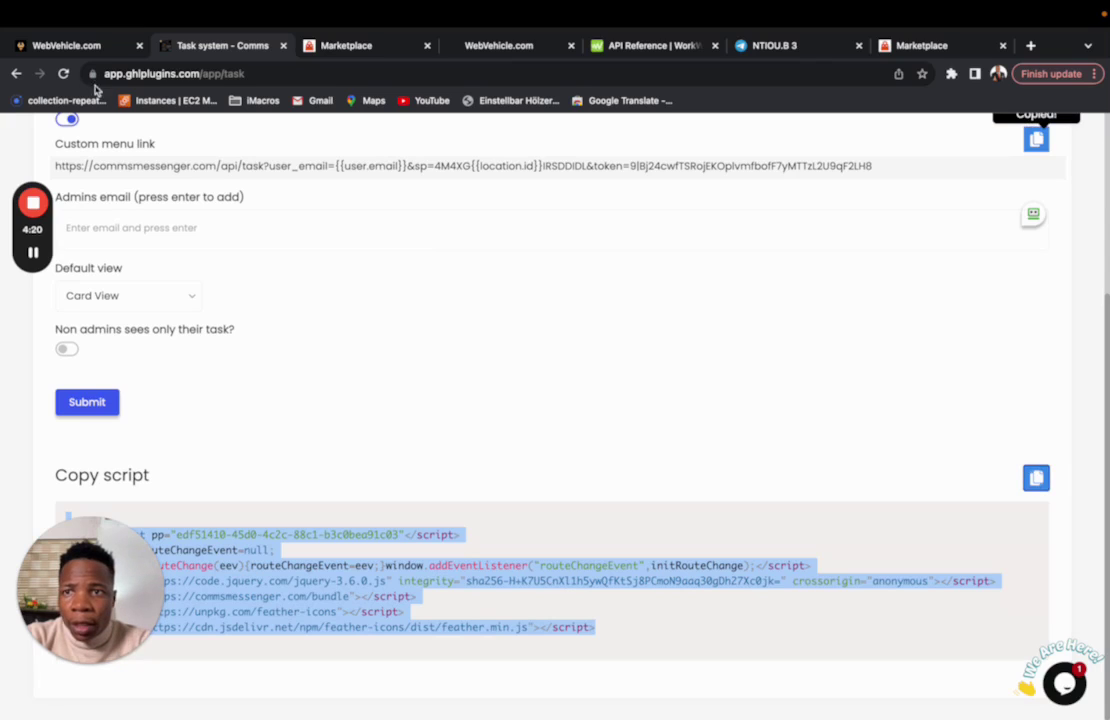
Switch to WebVehicle.com, change to the agency account and open its company settings.
click(86, 48)
click(83, 165)
click(247, 230)
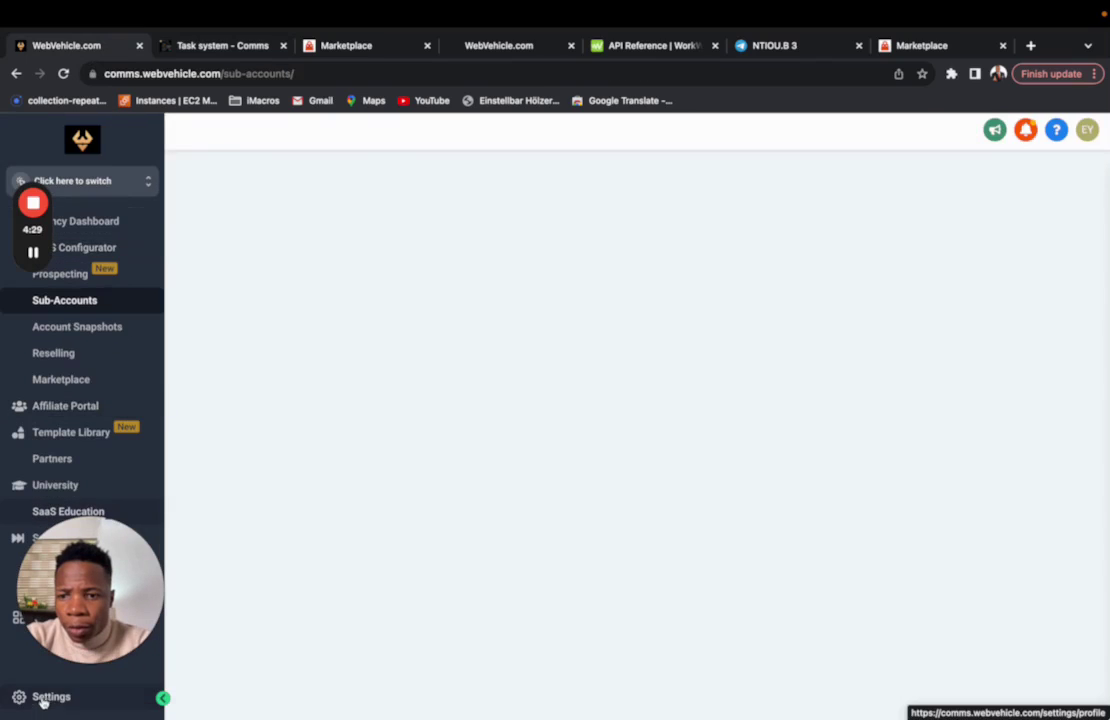
click(51, 696)
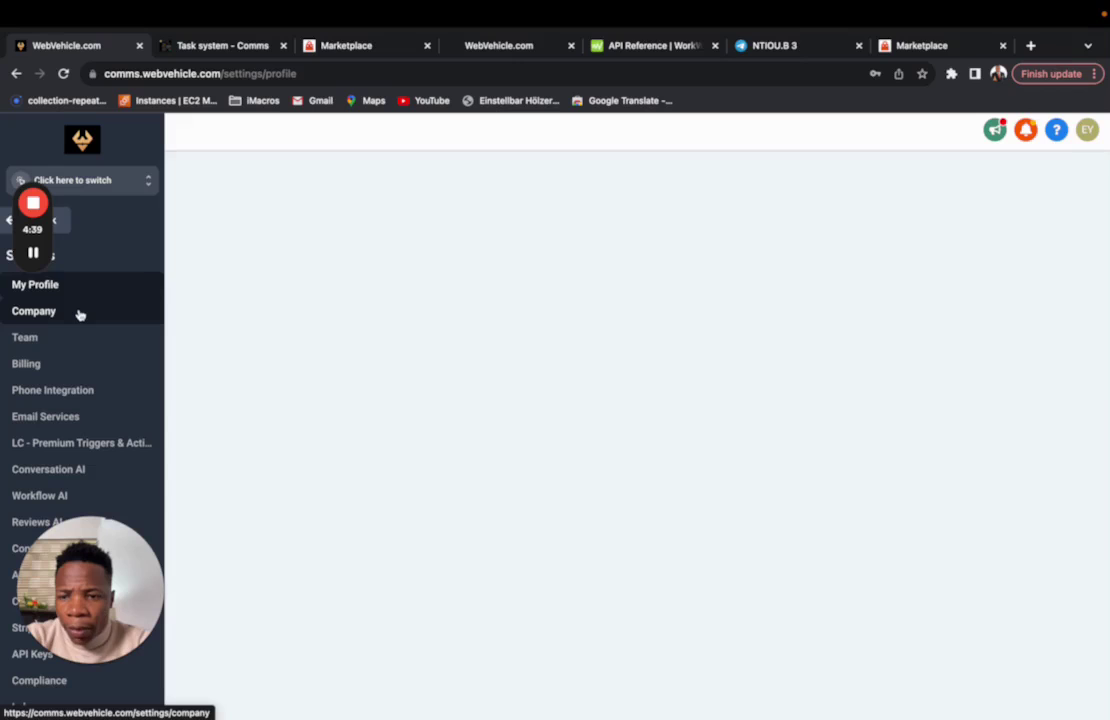
click(80, 315)
scroll(399, 453, down, 5)
scroll(399, 456, down, 2)
Enlarge the Custom Javascript field in the company settings and select its whole script.
click(376, 461)
scroll(376, 461, down, 5)
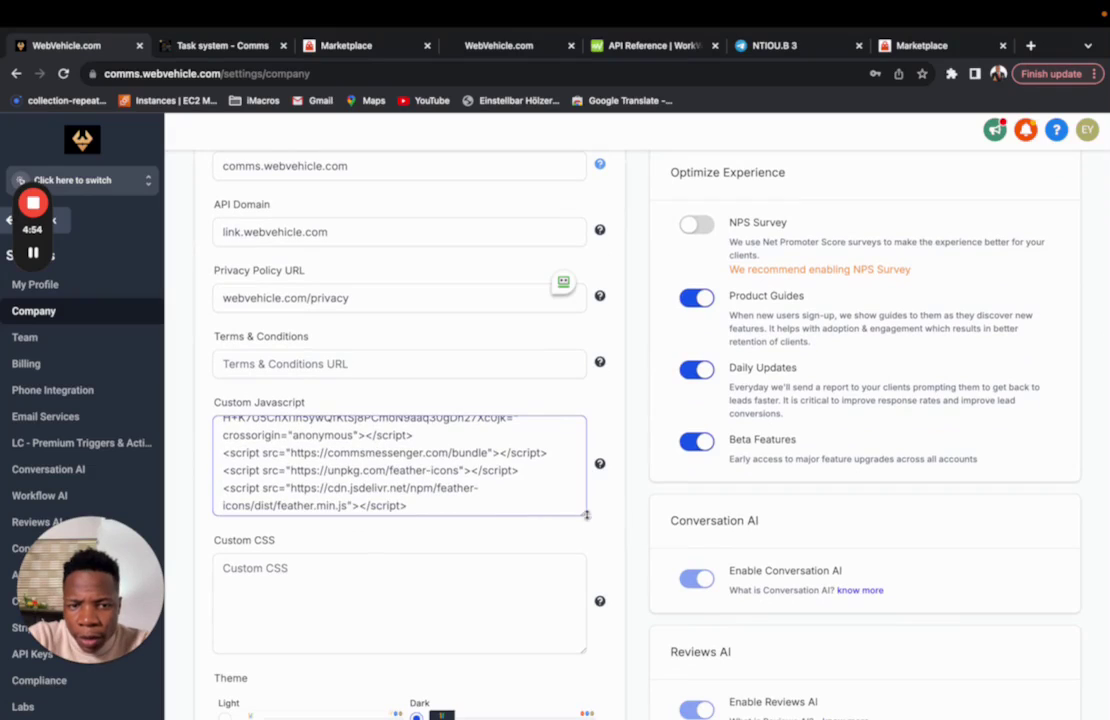
drag(584, 516, 585, 676)
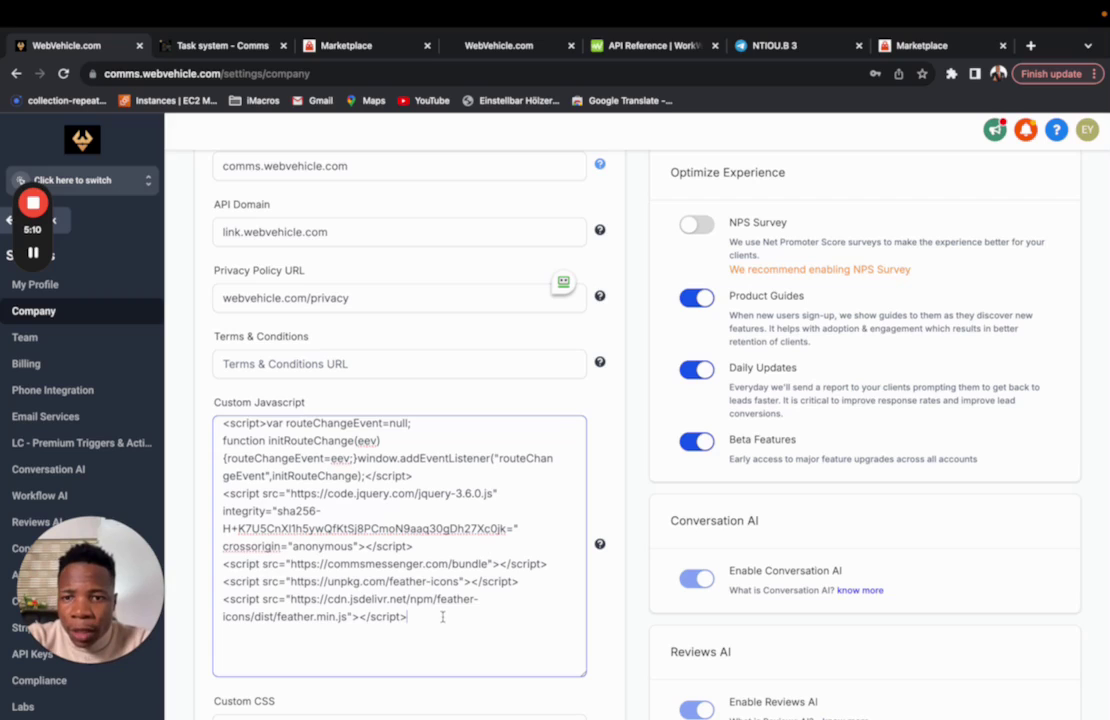
drag(443, 616, 217, 352)
scroll(349, 484, up, 1)
Select the task system's custom menu link URL in GHLplugins and open the custom menu links settings in WebVehicle.com.
click(220, 45)
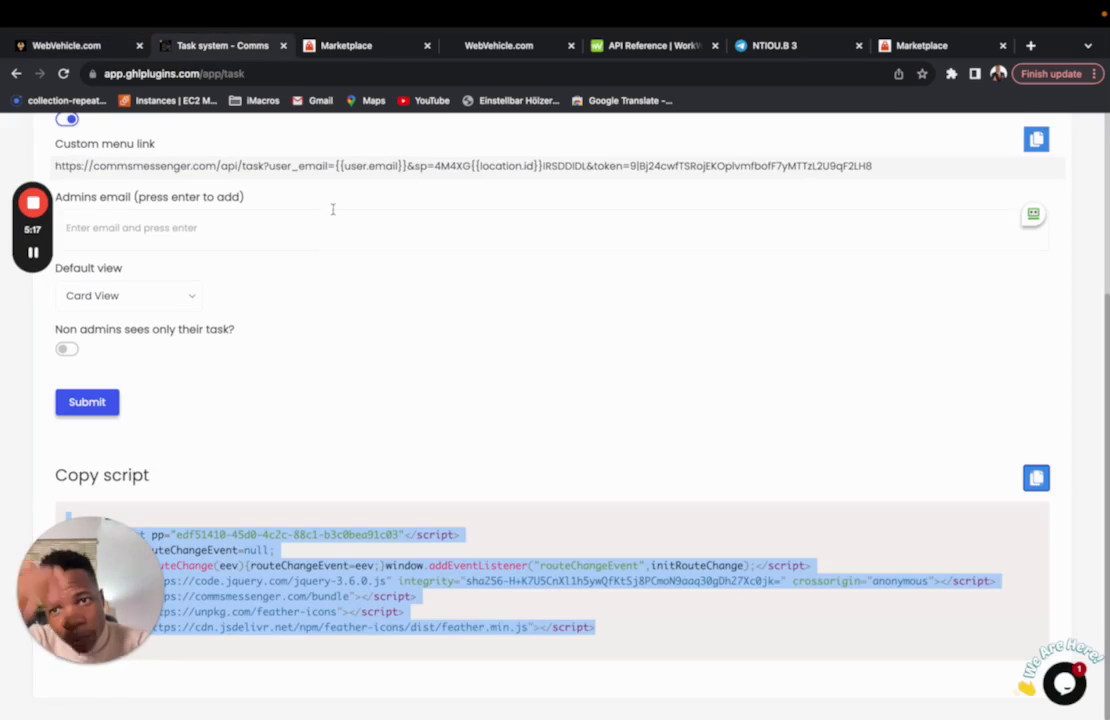
triple_click(340, 166)
click(80, 44)
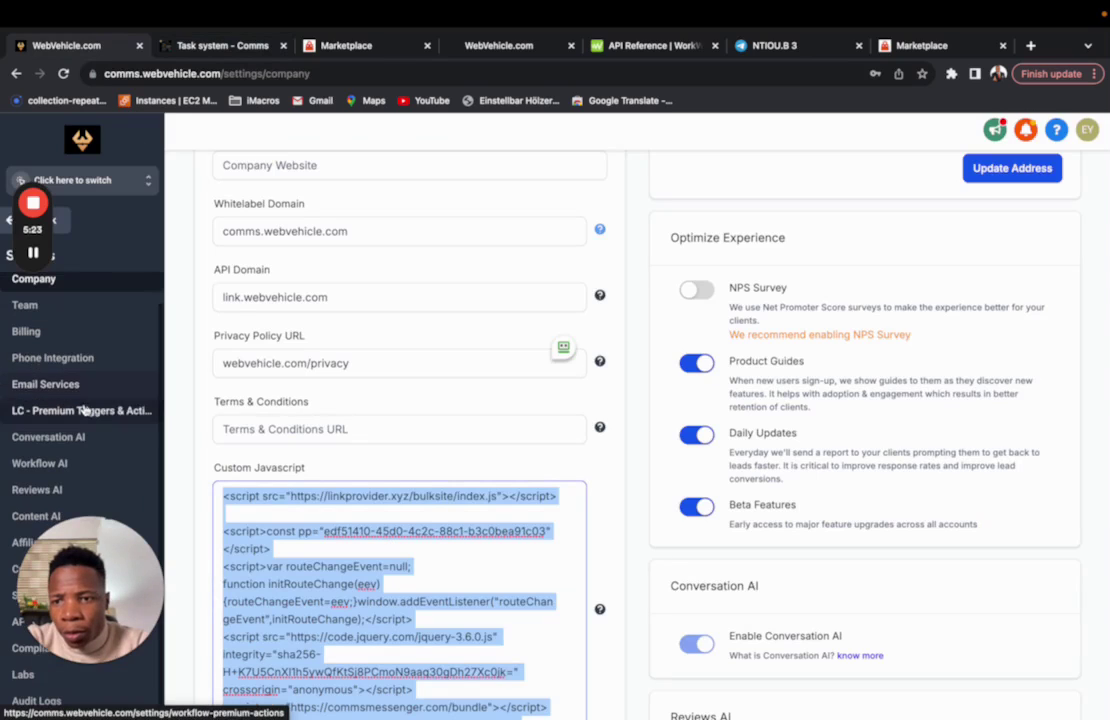
drag(80, 530, 97, 354)
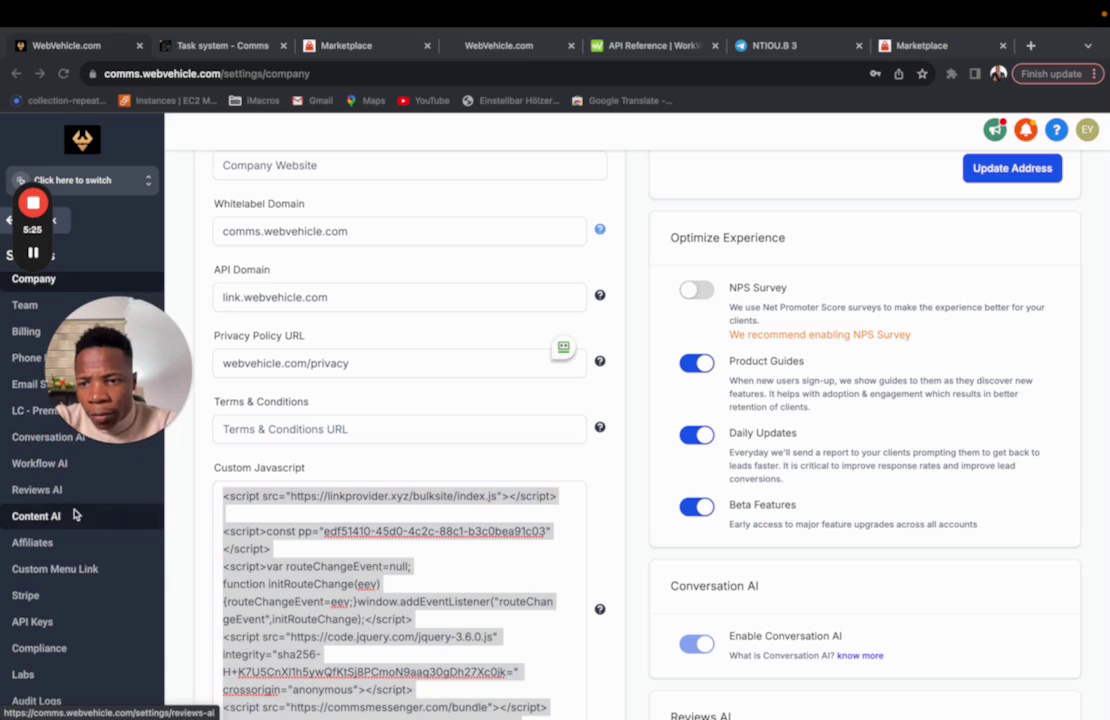
click(82, 570)
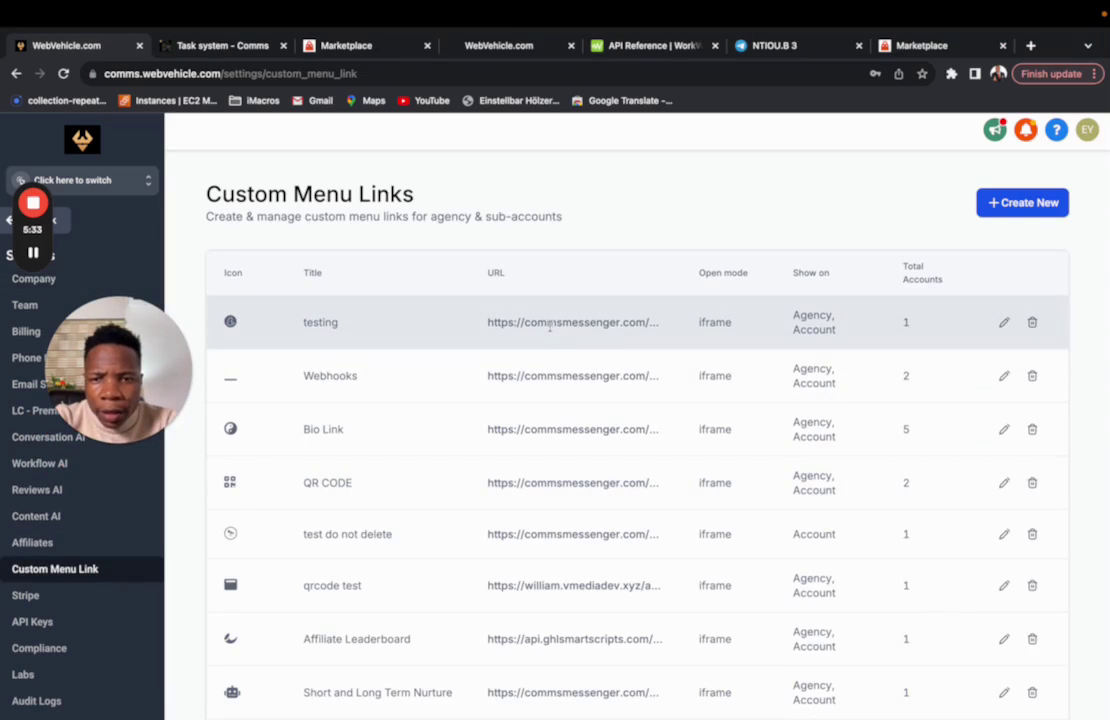
scroll(548, 325, down, 2)
scroll(790, 209, up, 2)
Try filling in a new custom menu link with the wpbeginner icon and the title "task", and discard it.
click(1019, 216)
click(651, 378)
click(548, 450)
click(546, 450)
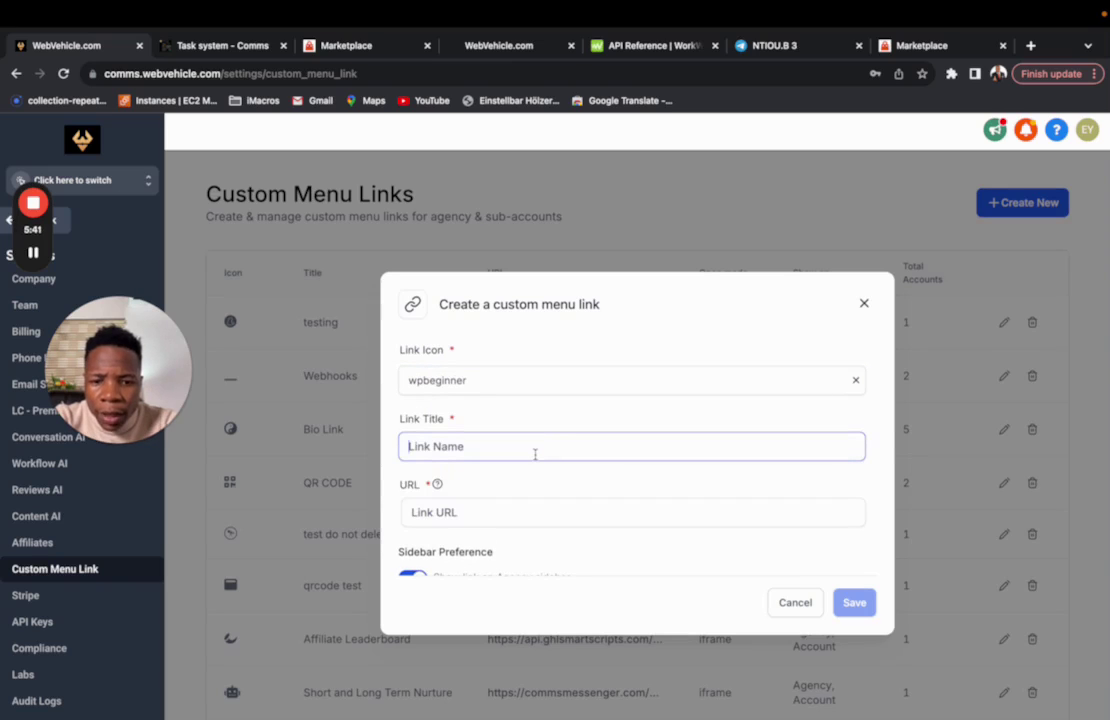
text(task)
click(538, 505)
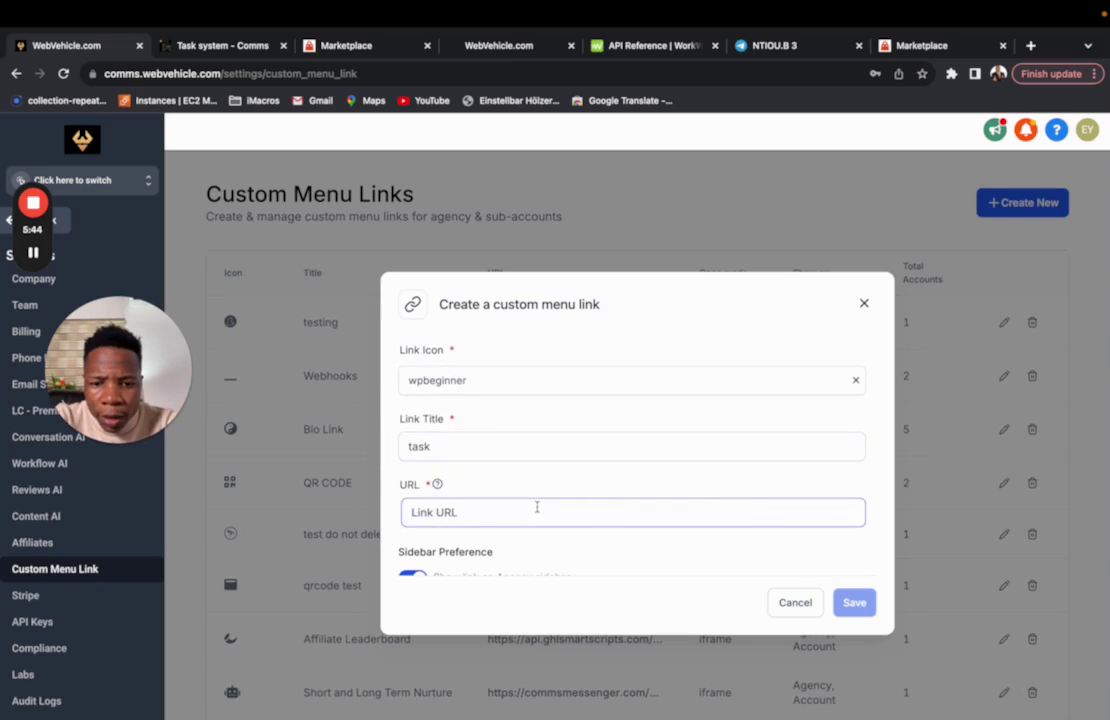
key(ctrl+v)
key(ctrl+a)
key(BackSpace)
scroll(552, 407, down, 3)
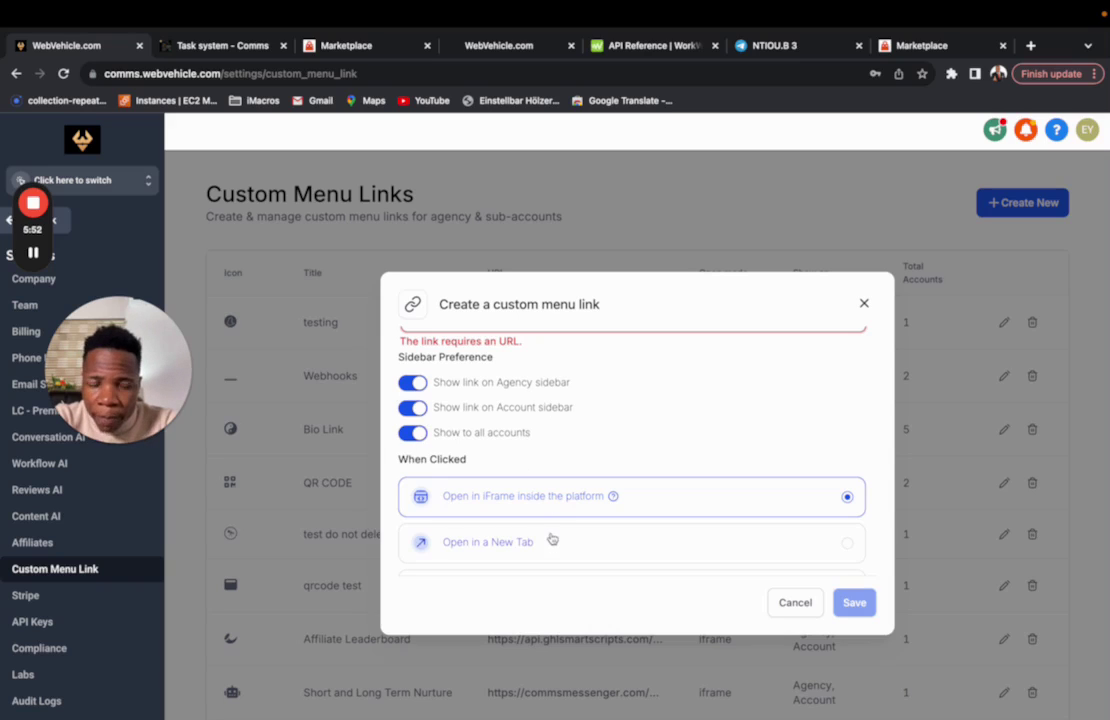
click(795, 603)
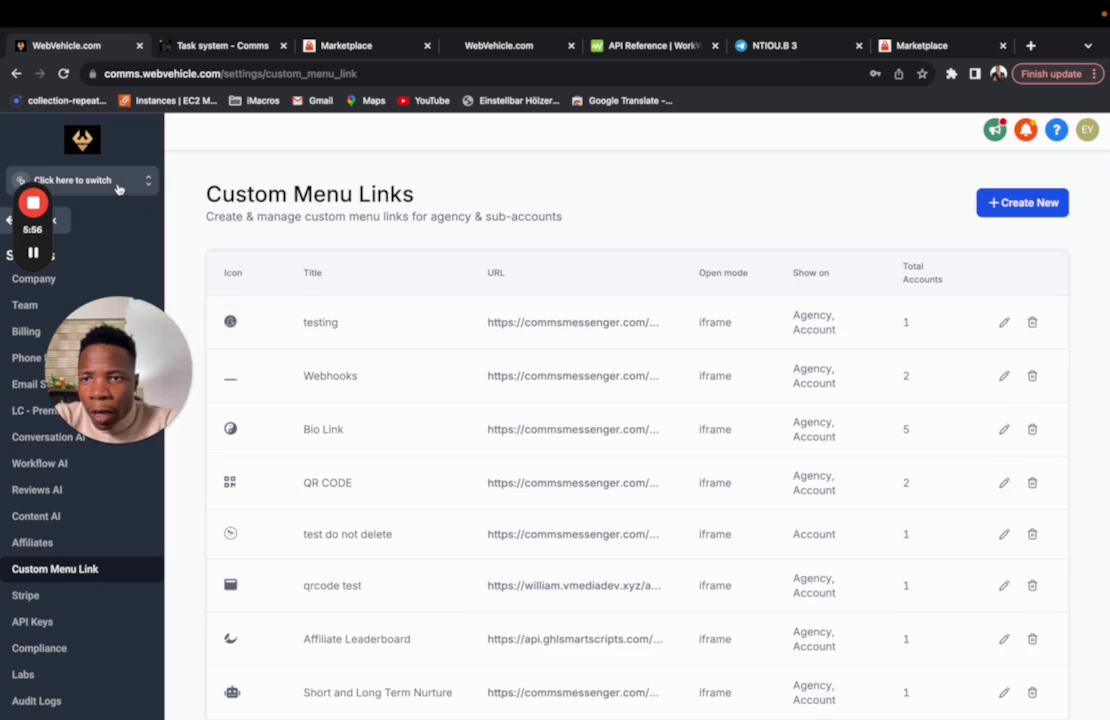
Open the agency's team list and examine the employees' user roles and sub-account assignments without saving changes.
click(26, 305)
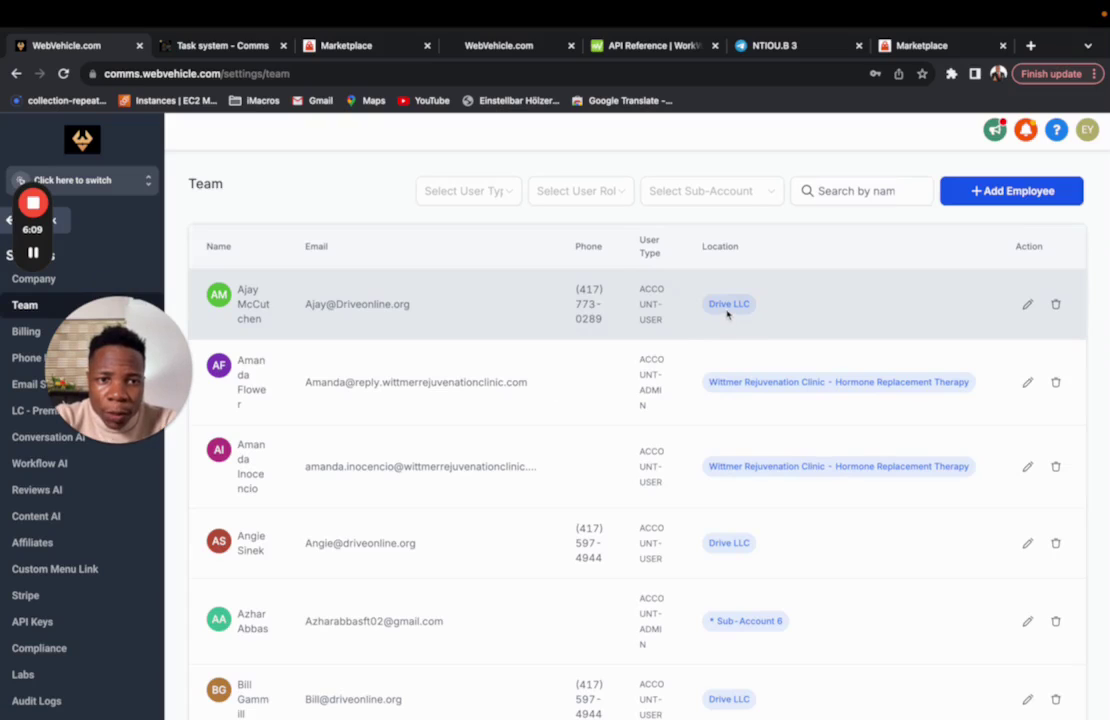
click(1027, 304)
scroll(686, 425, down, 3)
click(796, 696)
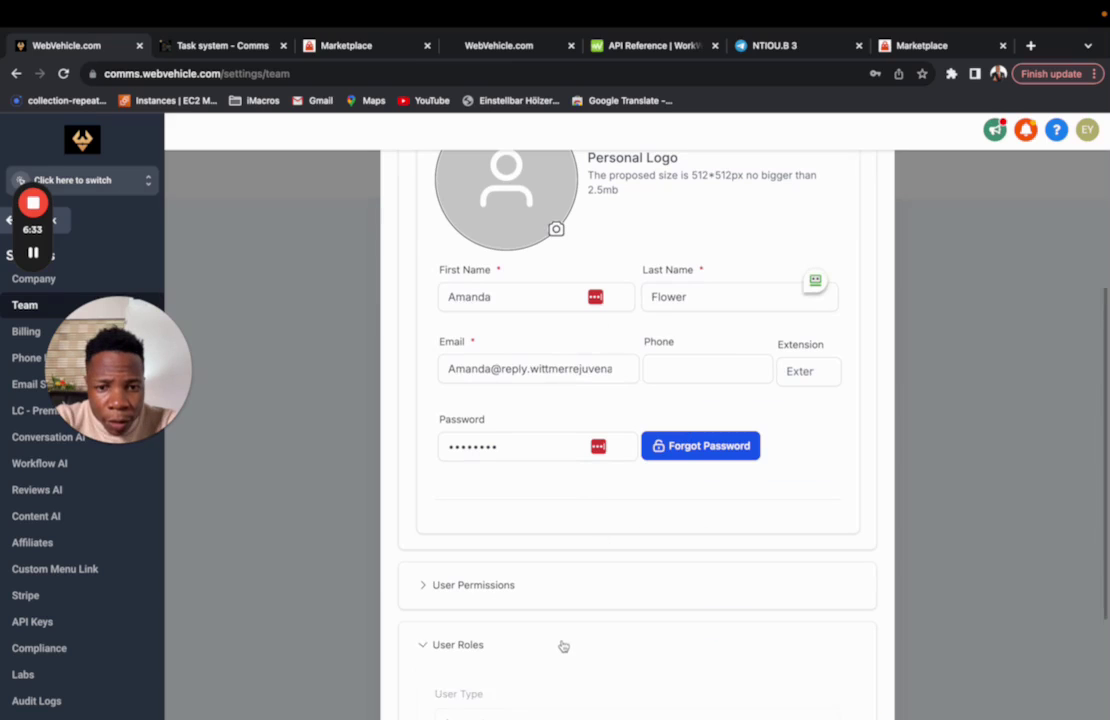
scroll(563, 646, down, 3)
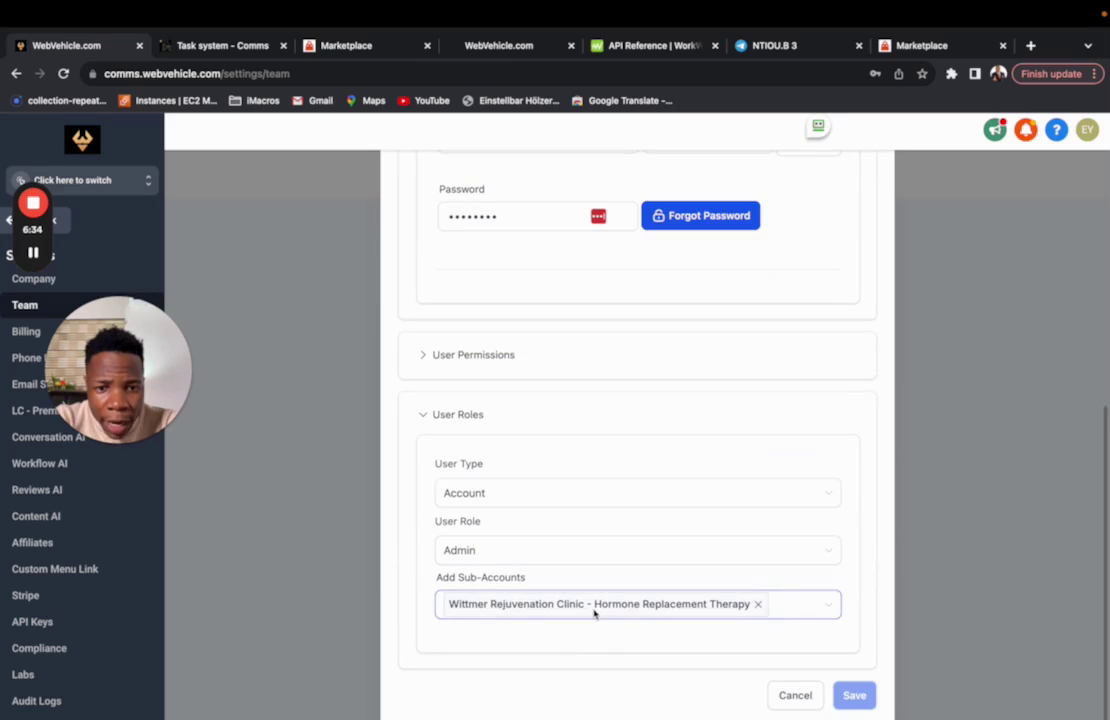
click(781, 610)
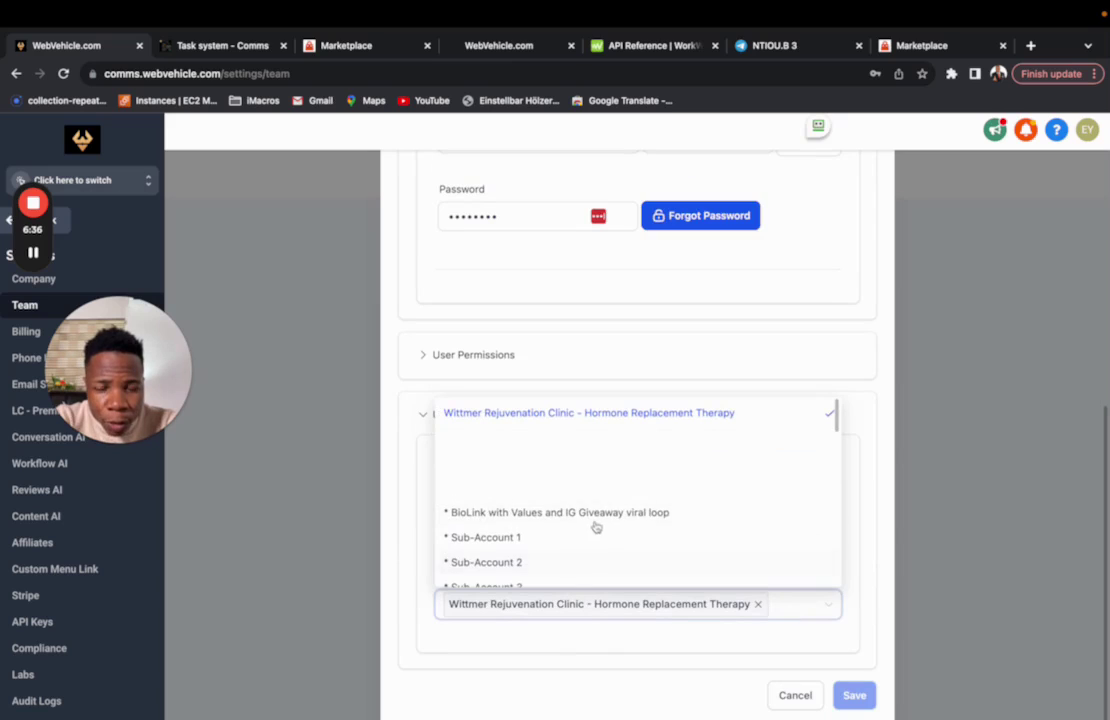
click(797, 698)
Search the account switcher for "ghl".
click(118, 184)
text(ghl)
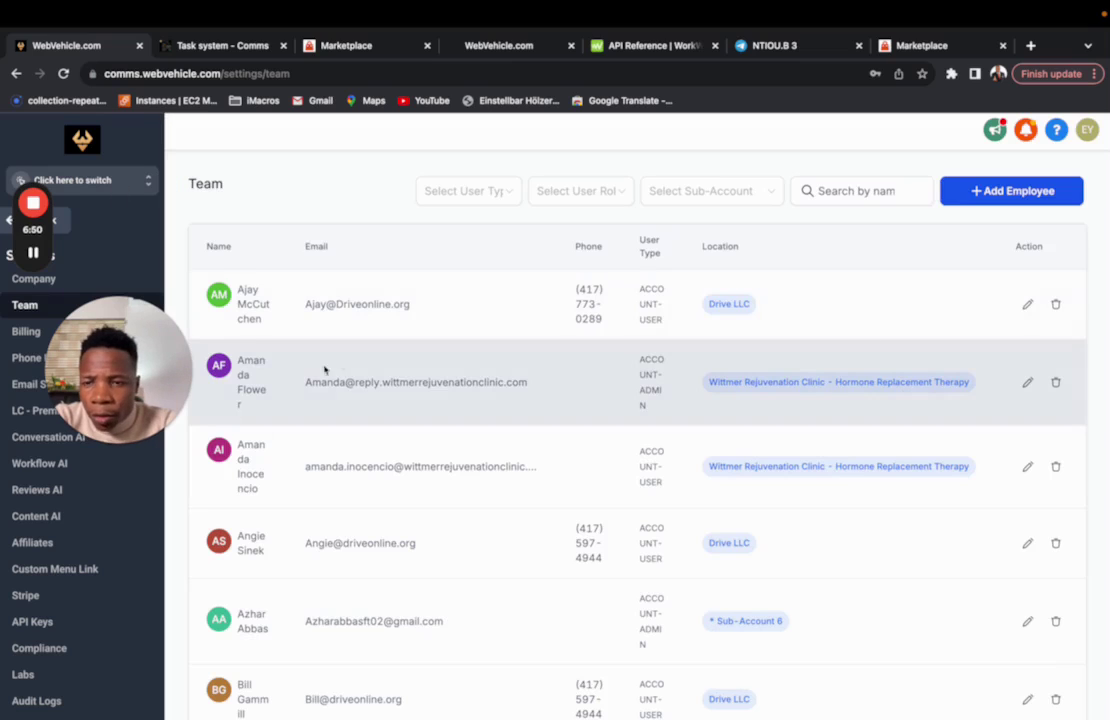